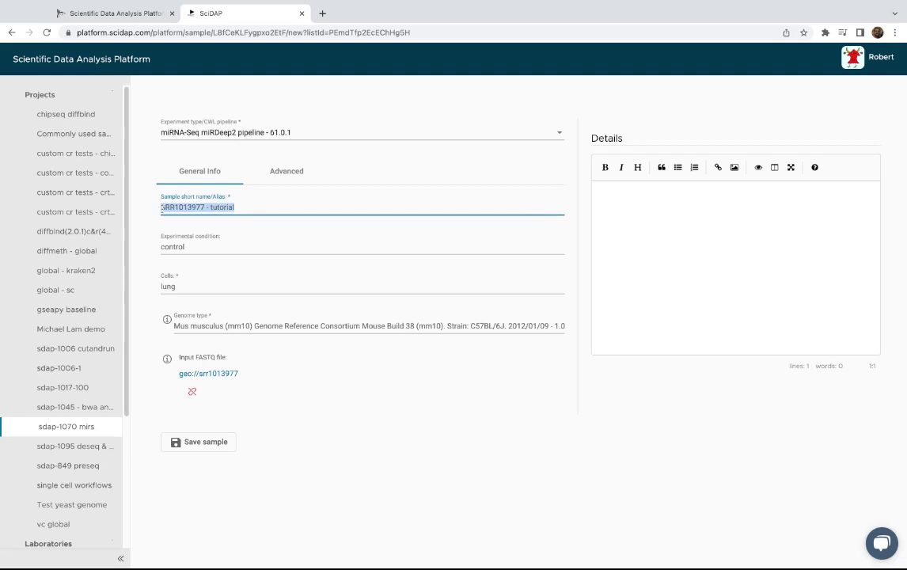
Copy the accession SRR1013977 from the sample's short name
double_click(198, 207)
key("ctrl+c")
left_click(239, 206)
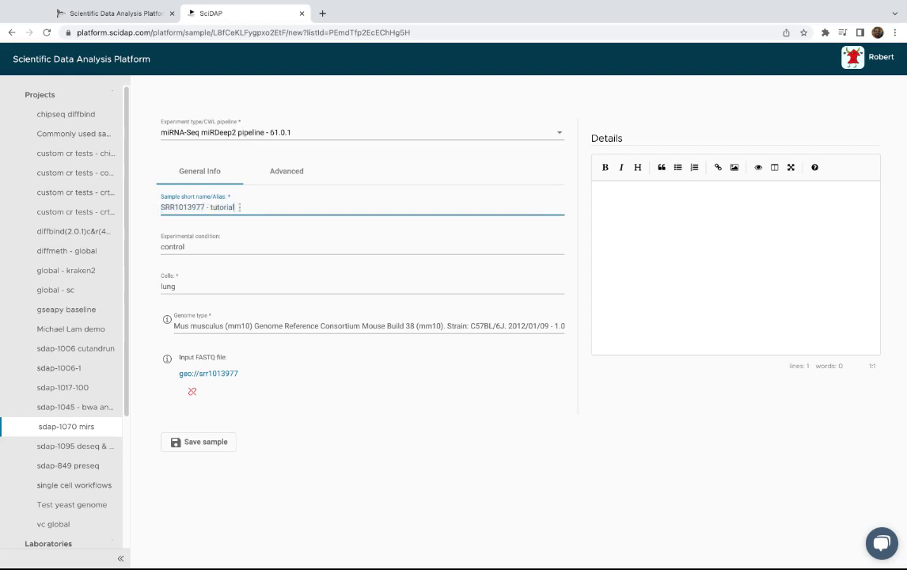
Review the experimental condition and cells entries, and select Mus musculus (mm10) Genome Reference Consortium Mouse Build 38 as the genome type
double_click(183, 247)
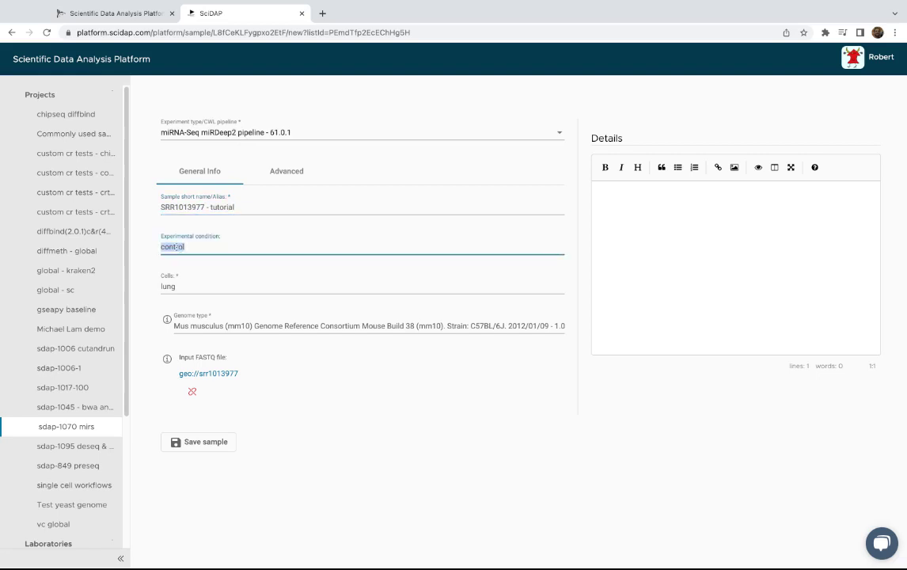
double_click(172, 286)
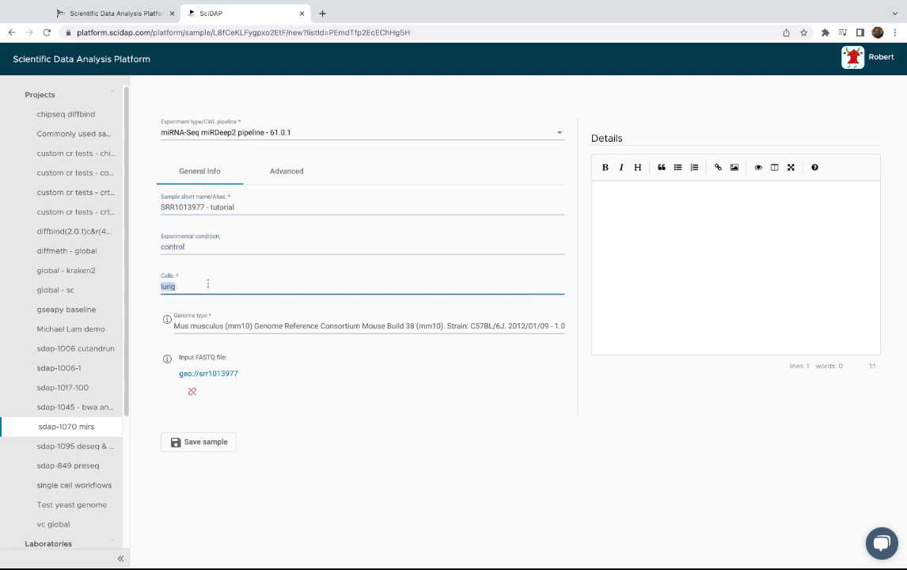
left_click(196, 290)
left_click(267, 319)
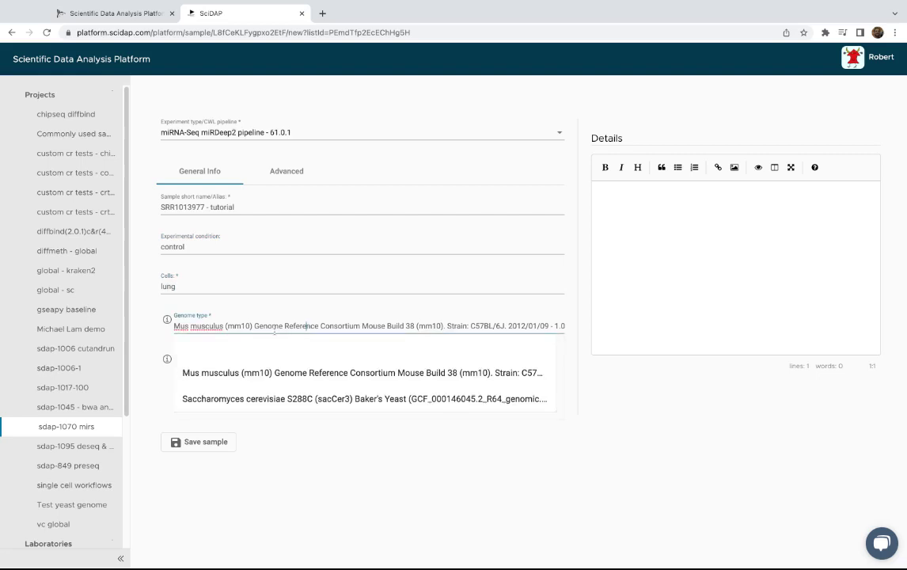
left_click(264, 377)
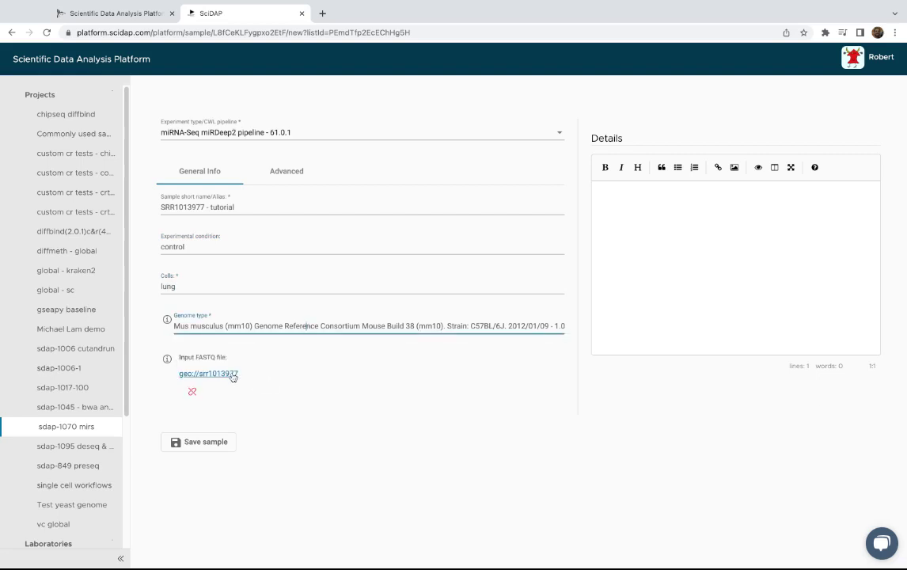
Remove the attached input FASTQ file and browse the localfiles folder for a replacement without keeping any file selected
left_click(192, 391)
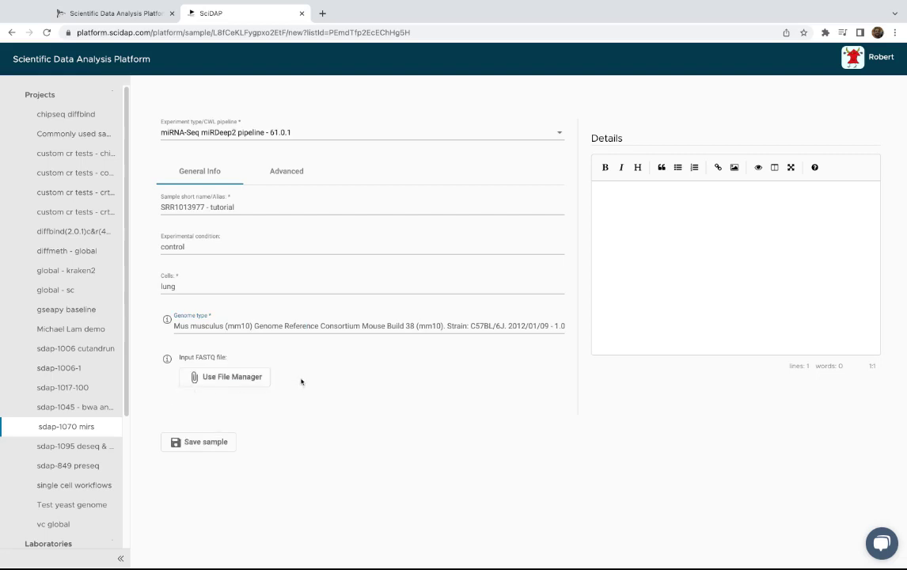
left_click(254, 379)
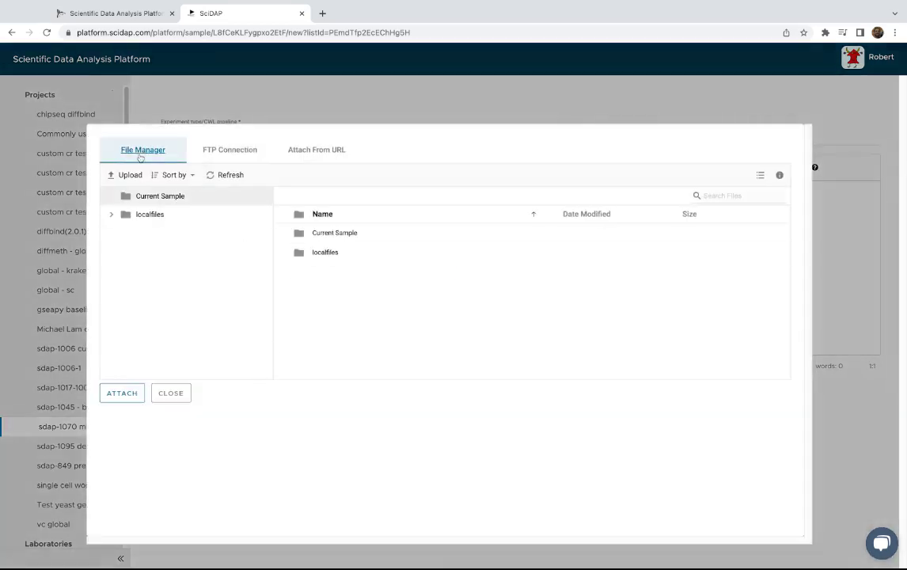
left_click(315, 253)
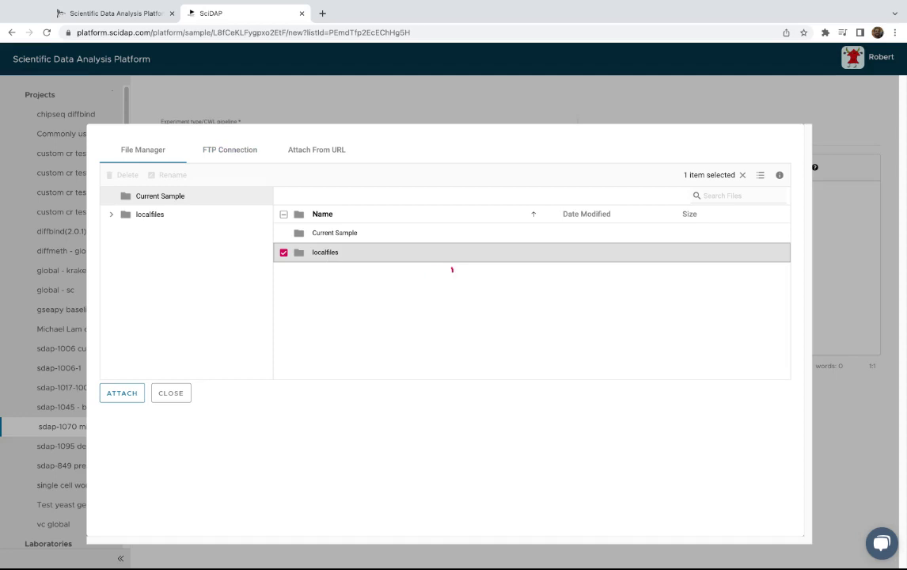
double_click(337, 253)
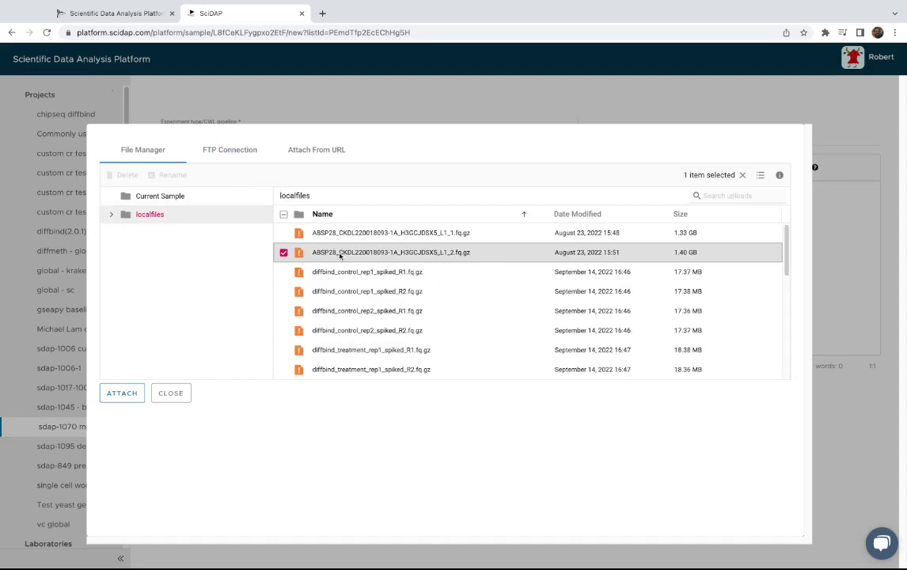
left_click(284, 251)
Look at the FTP connection option, and attach the input FASTQ file from the URL geo://SRR1013977
left_click(230, 150)
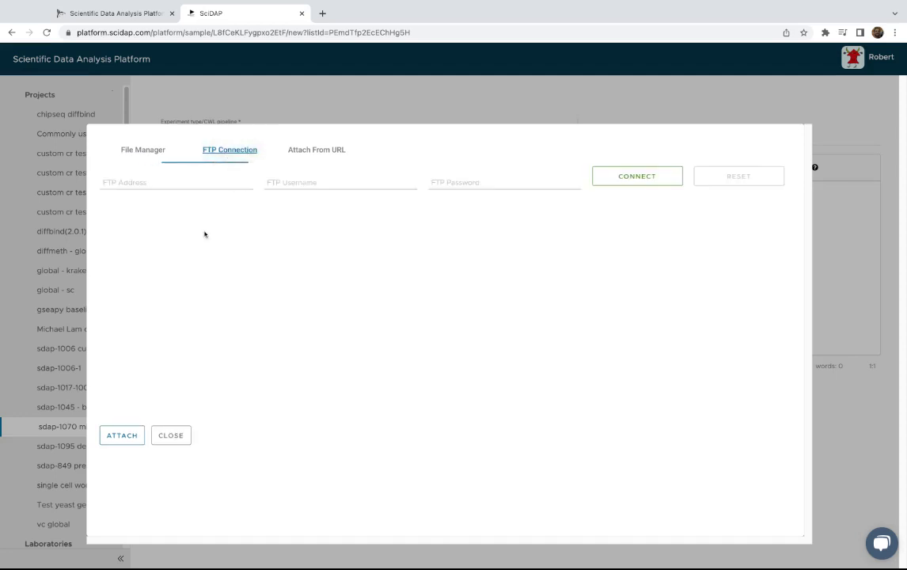
left_click(318, 151)
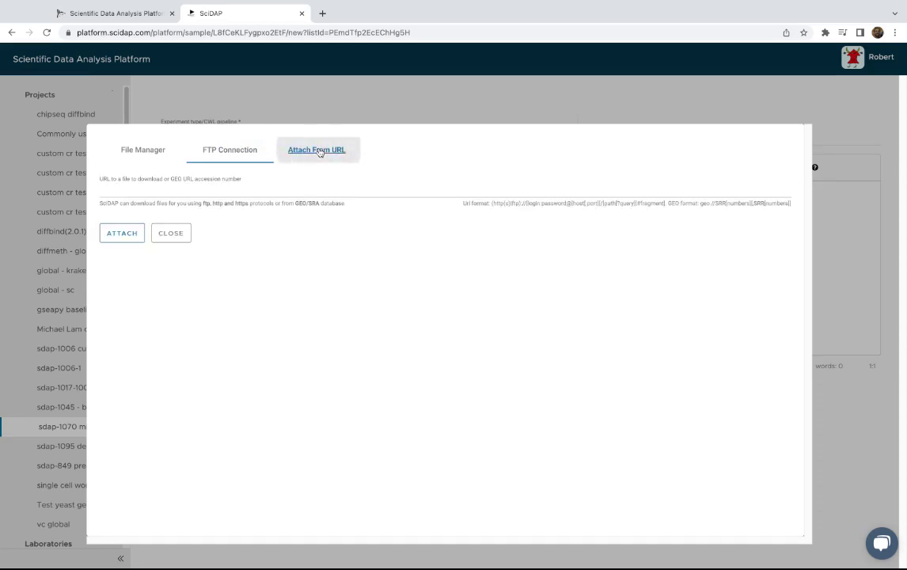
left_click(271, 187)
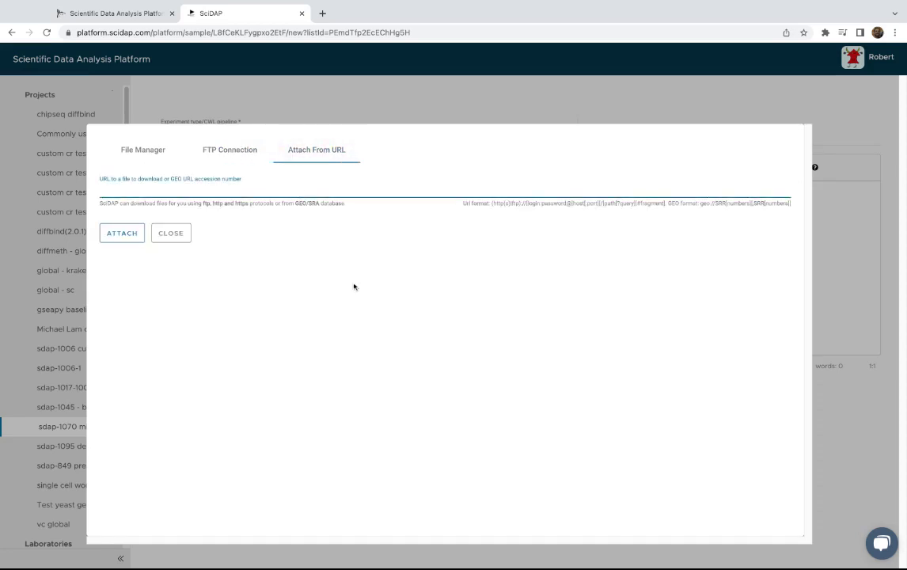
type("geo://")
key("ctrl+v")
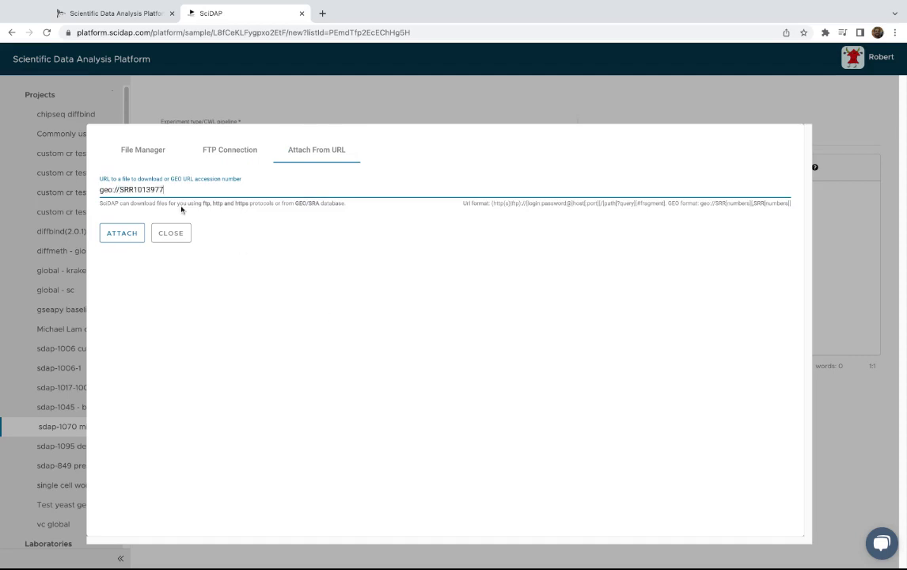
left_click(122, 232)
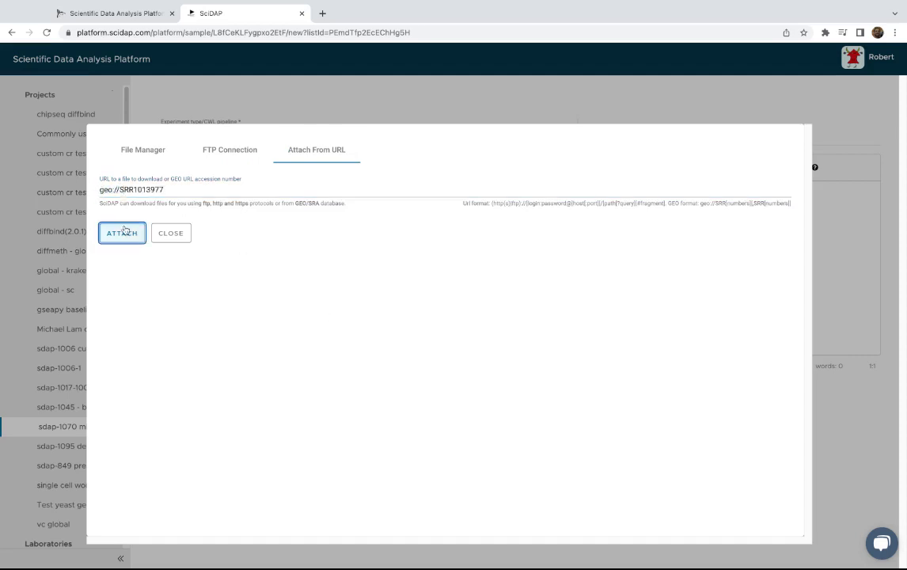
Review the adapter sequence and thread count in the sample's advanced settings
left_click(253, 164)
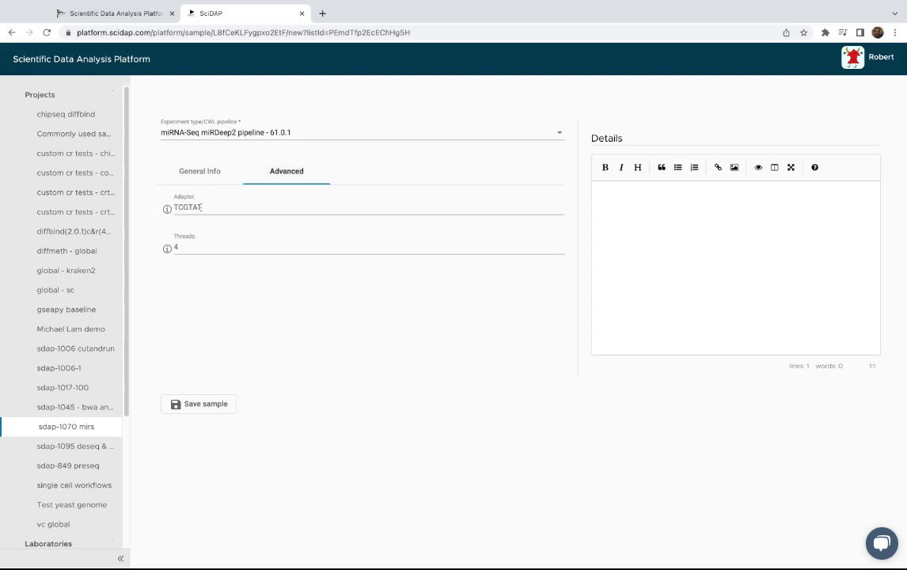
double_click(177, 207)
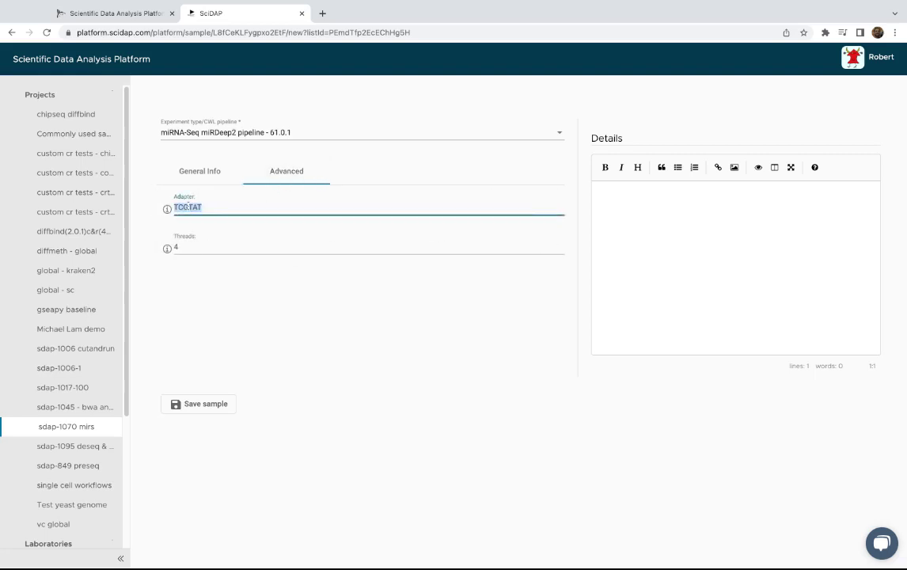
left_click(213, 207)
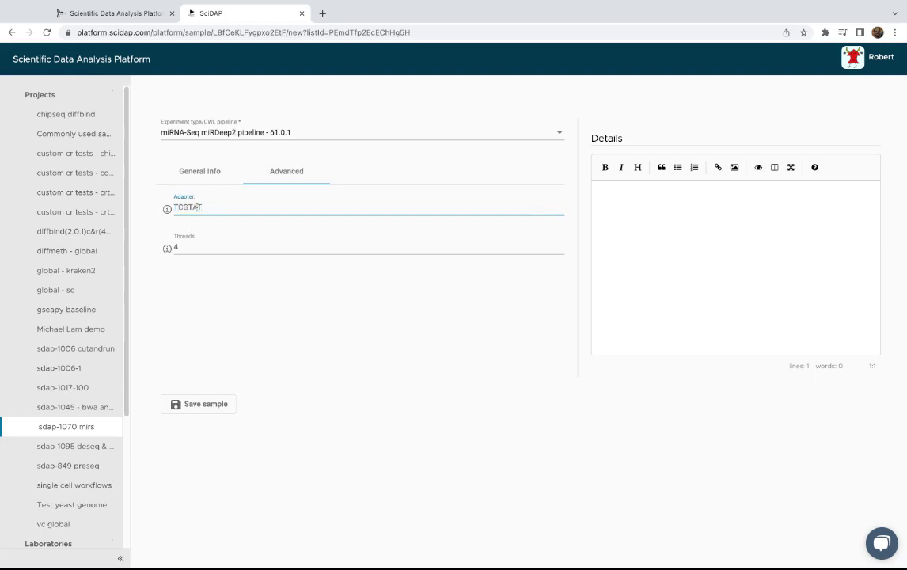
left_click(195, 247)
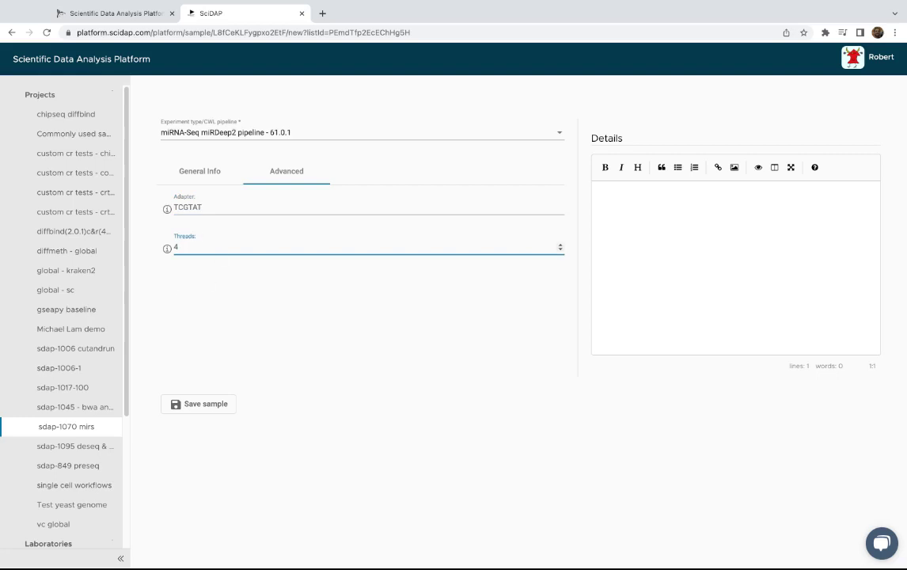
Open the sample "SRR1013977 - mir v61.0.0 mature mir bed track" in project sdap-1070 mirs, reload it and check its condition and cells
left_click(94, 428)
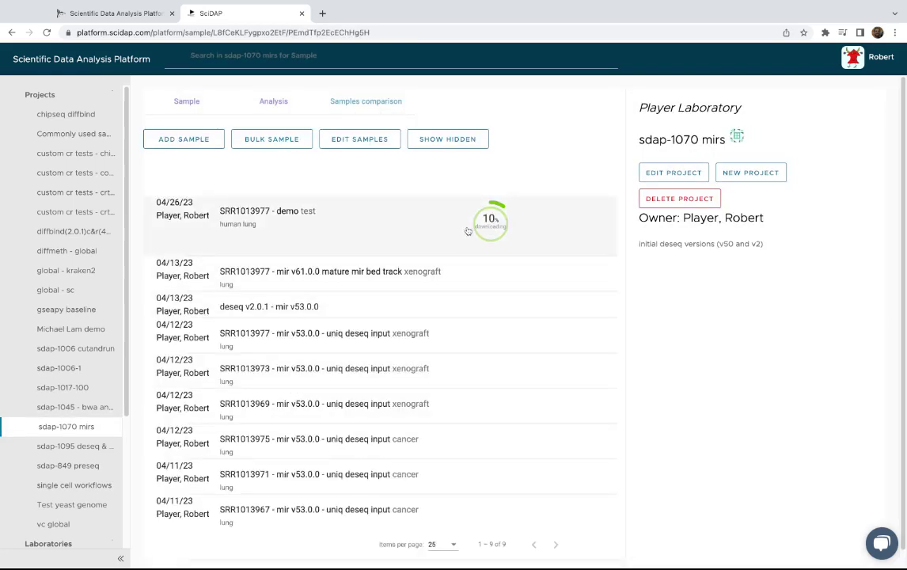
left_click(417, 282)
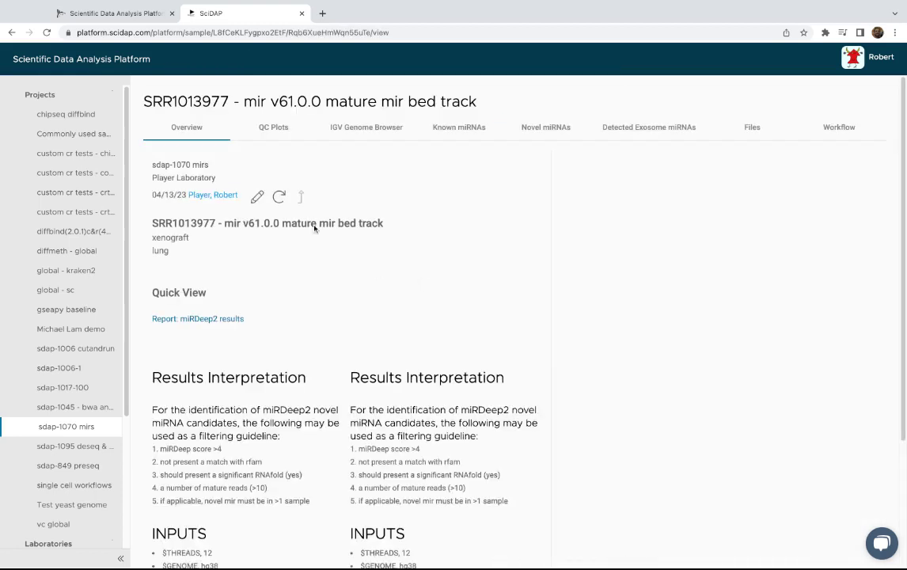
left_click(47, 33)
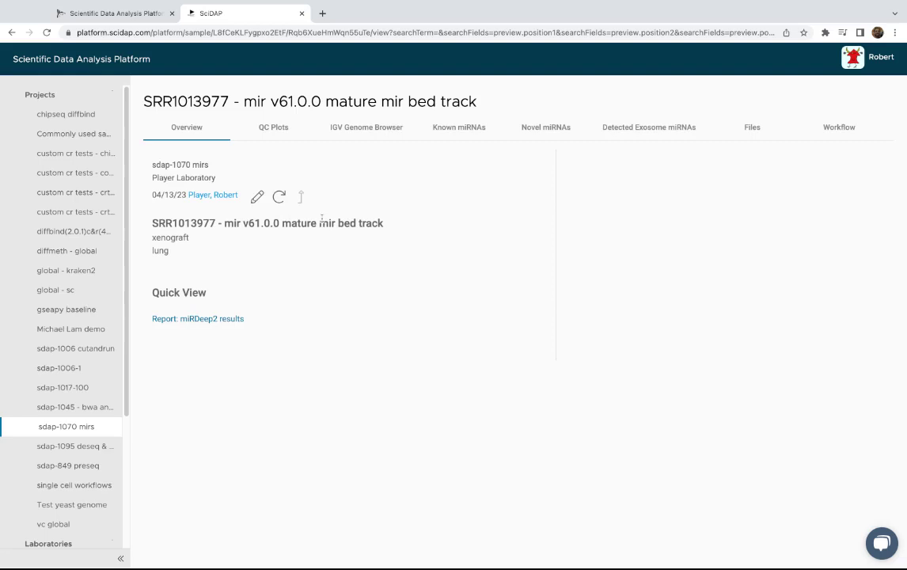
double_click(176, 238)
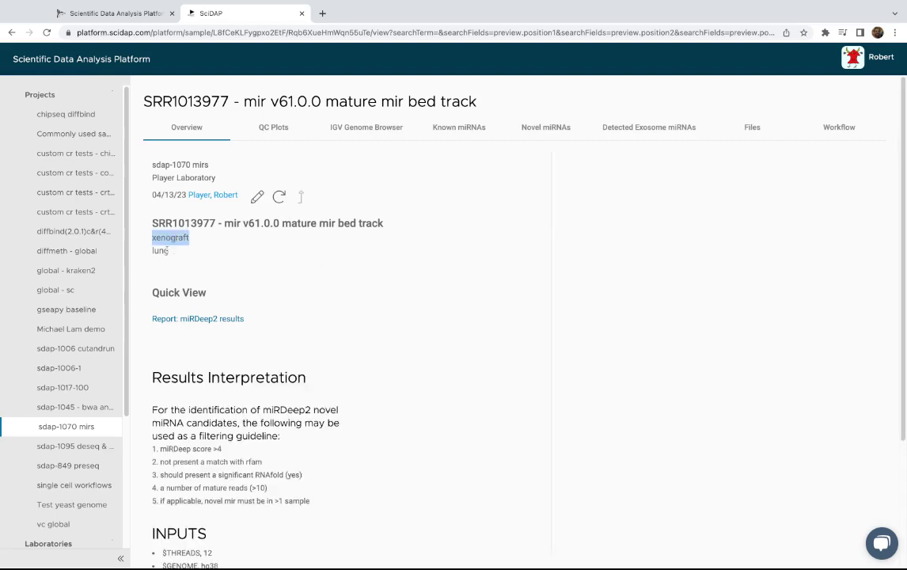
left_click(166, 250)
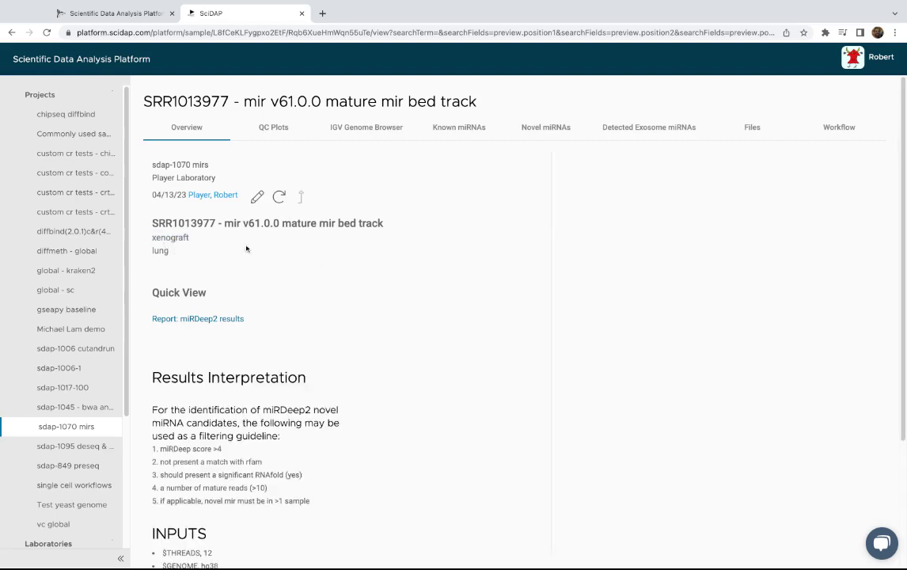
Open the miRDeep2 results report from the sample overview's Quick View section
scroll(296, 249, "down", 1)
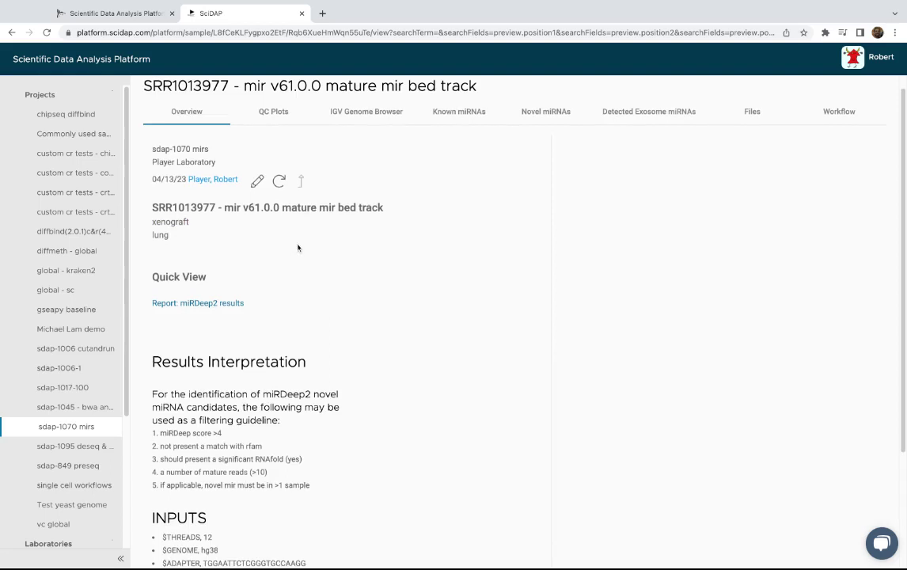
scroll(294, 249, "down", 2)
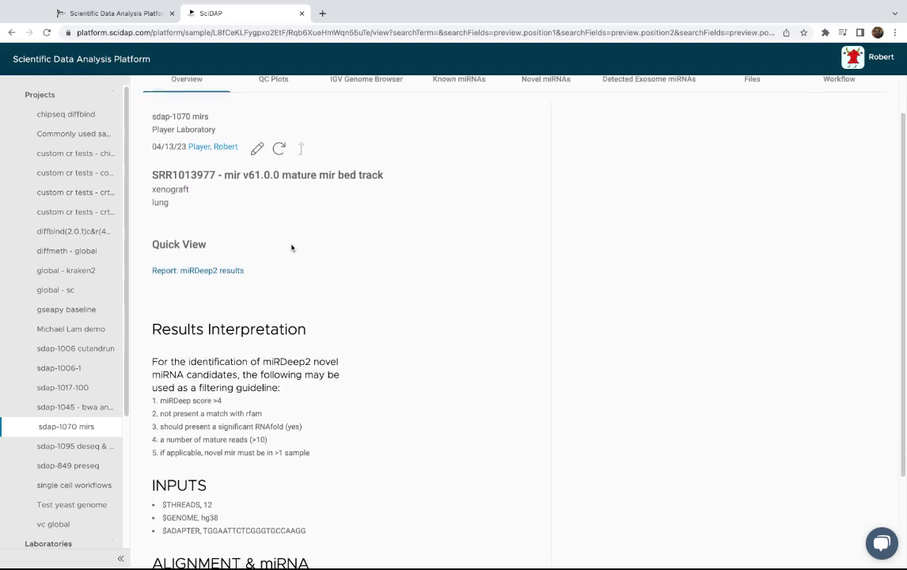
left_click(233, 266)
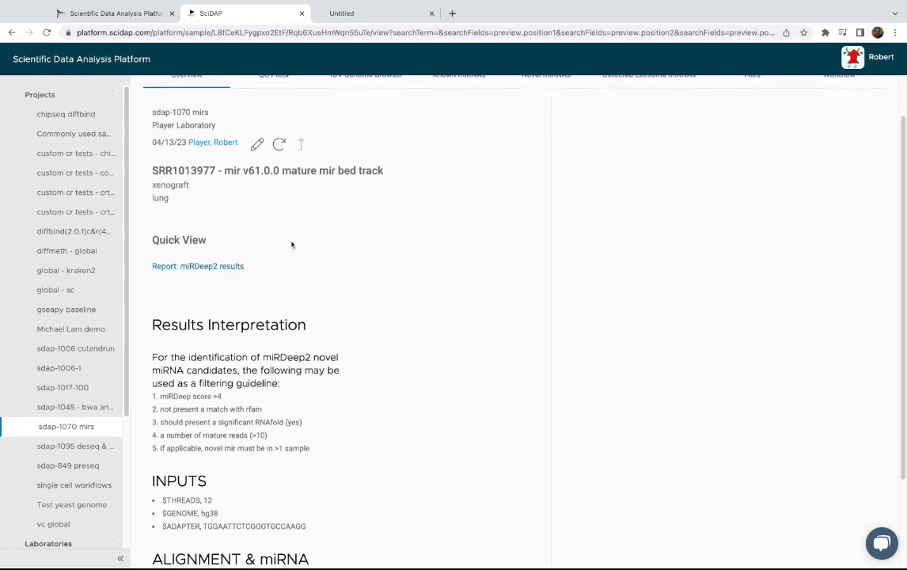
Examine the novel miRNA filtering guidelines and the genome and adapter inputs in the sample overview
scroll(290, 243, "down", 1)
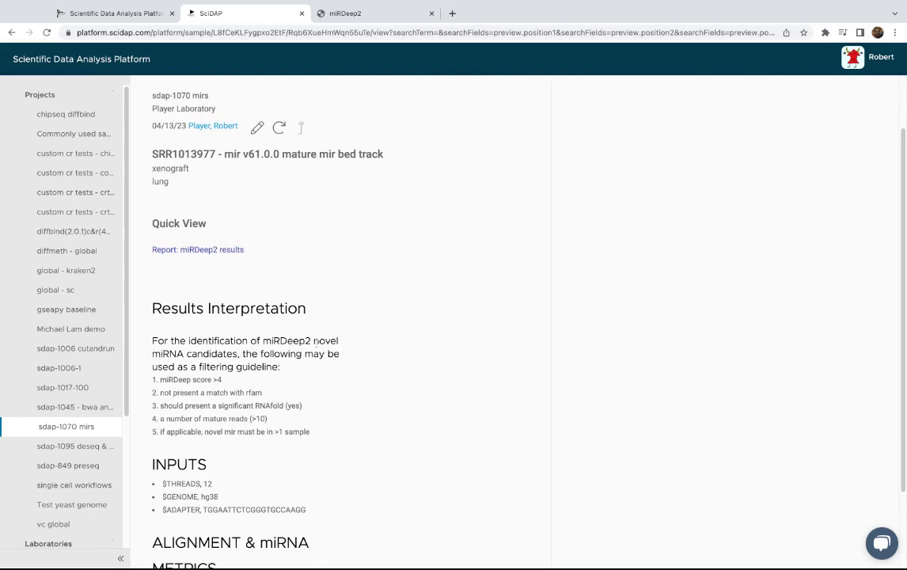
scroll(205, 354, "down", 3)
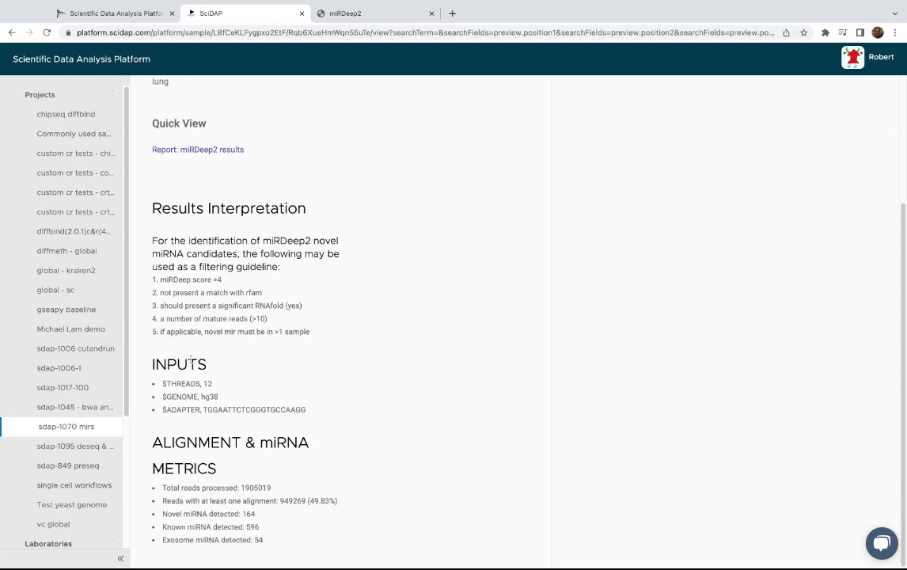
triple_click(205, 395)
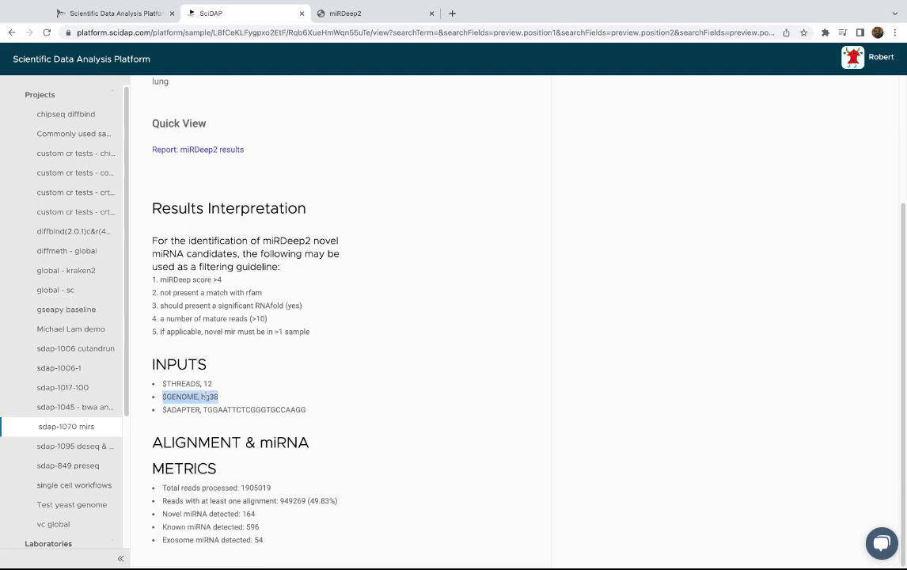
double_click(262, 409)
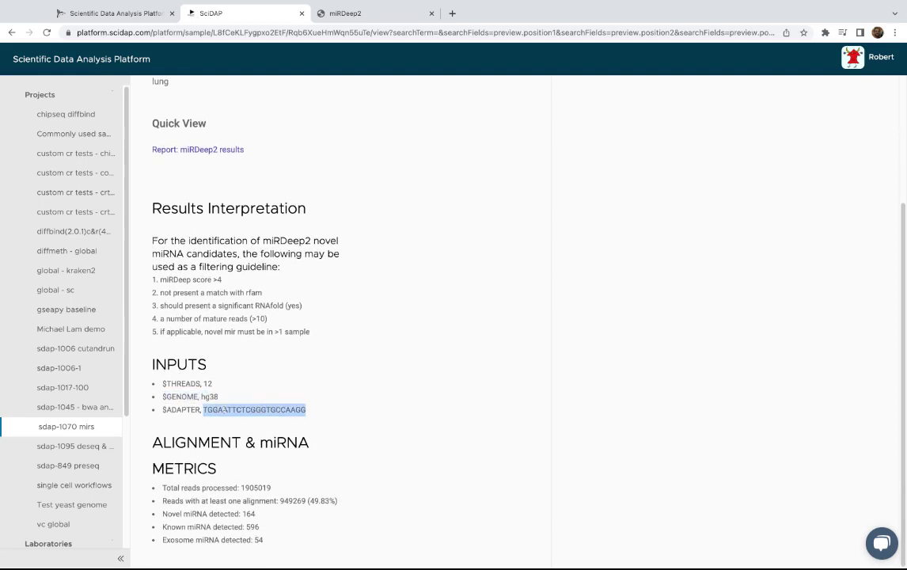
left_click(266, 390)
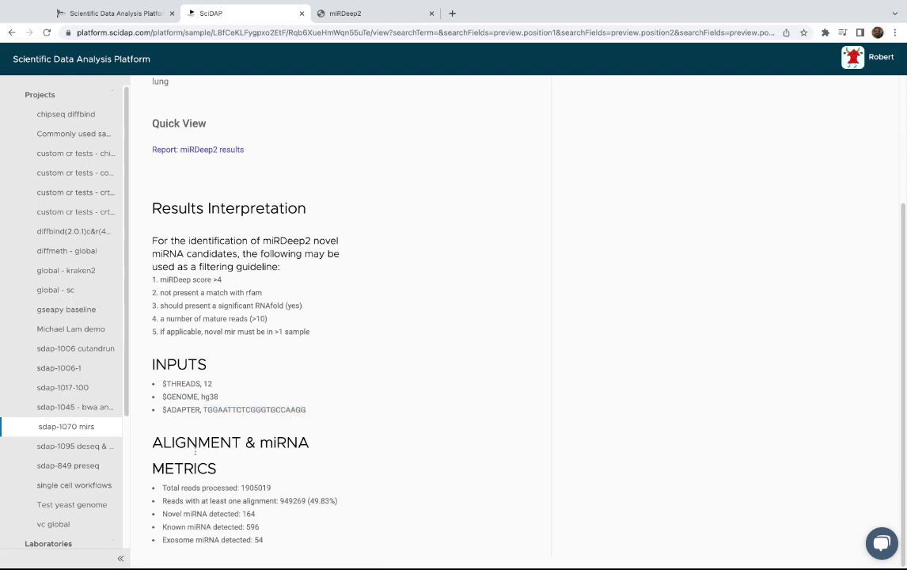
Examine the alignment and miRNA metrics, including the reads with at least one alignment and the detected exosome miRNAs
left_click_drag(156, 441, 223, 472)
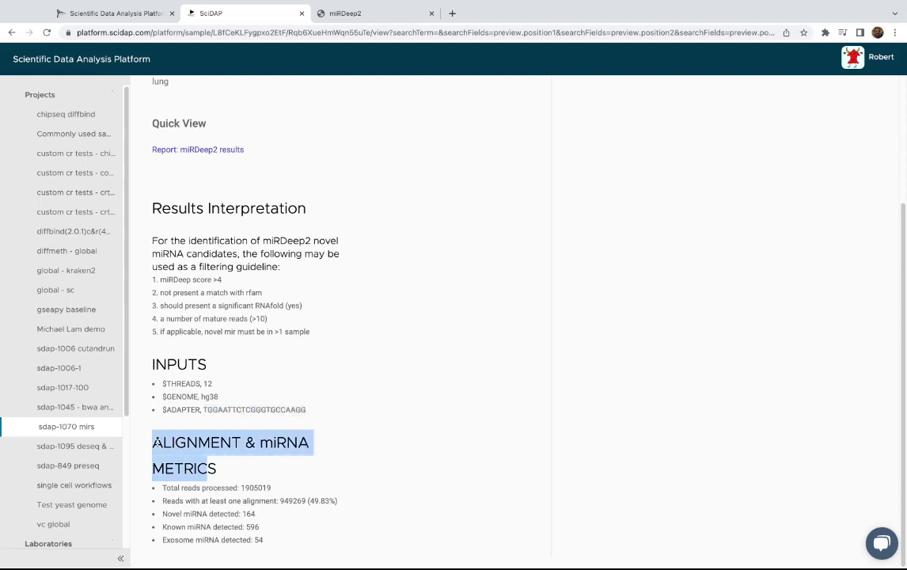
left_click(220, 469)
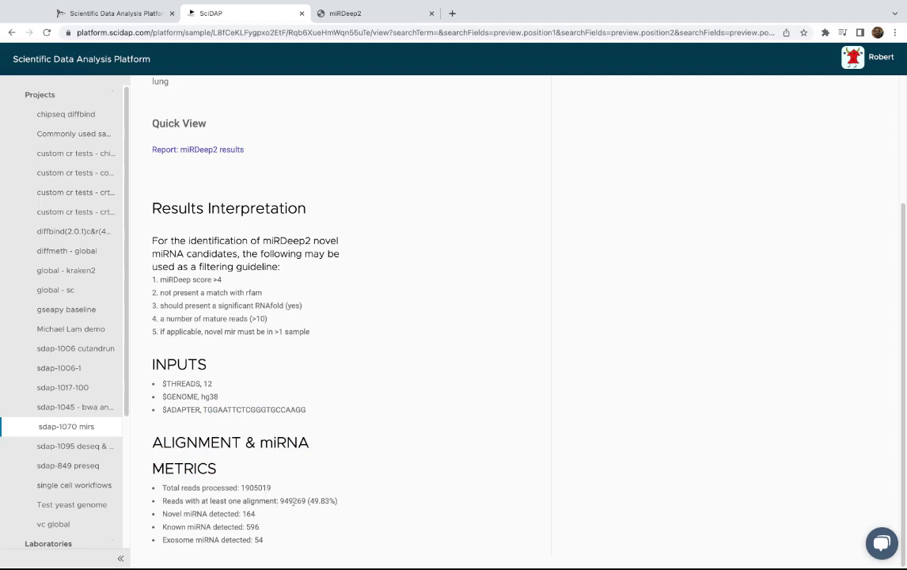
double_click(292, 501)
double_click(318, 500)
left_click(221, 470)
left_click_drag(164, 540, 197, 540)
left_click(260, 539)
scroll(328, 156, "up", 3)
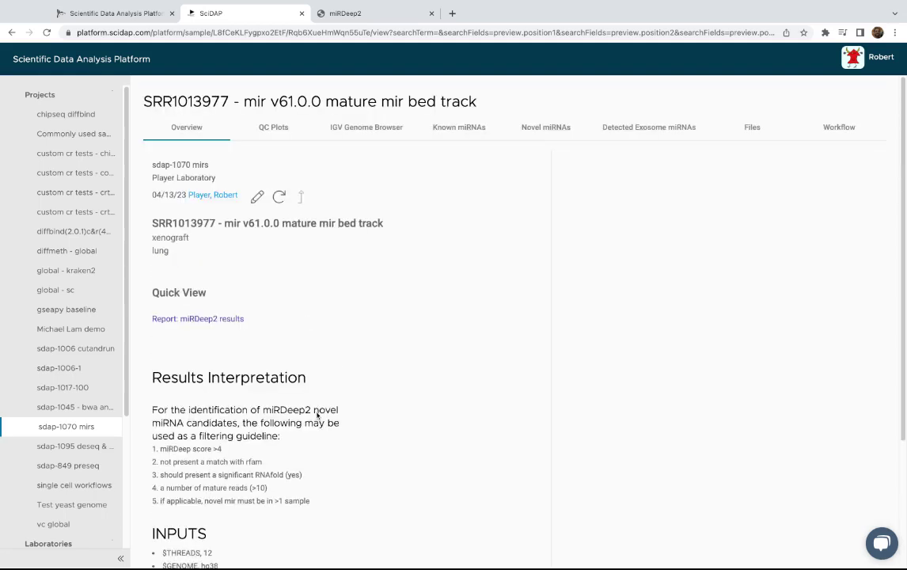
Examine the miRDeep2 report's score cut-off survey, the predicted novel miRNAs and the detected mature miRBase miRNAs
left_click(378, 16)
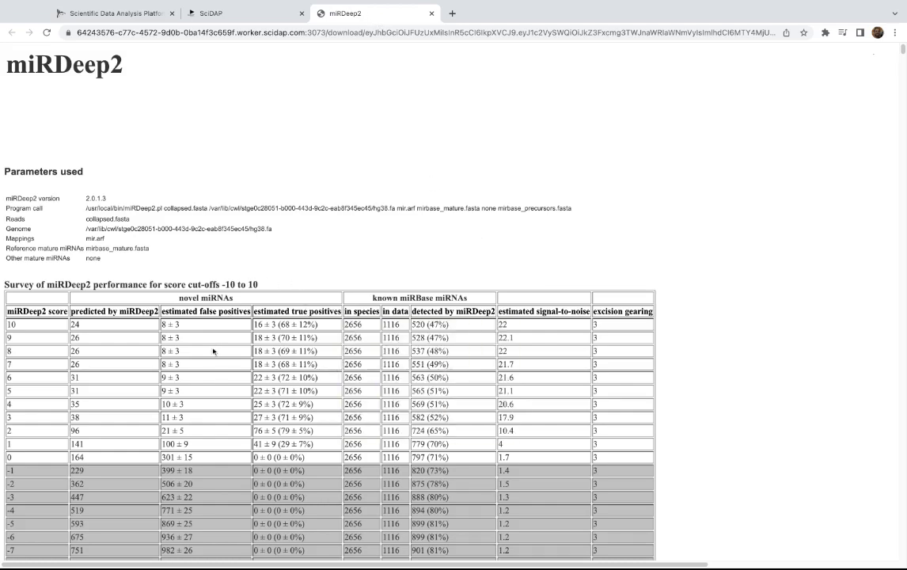
scroll(212, 336, "down", 4)
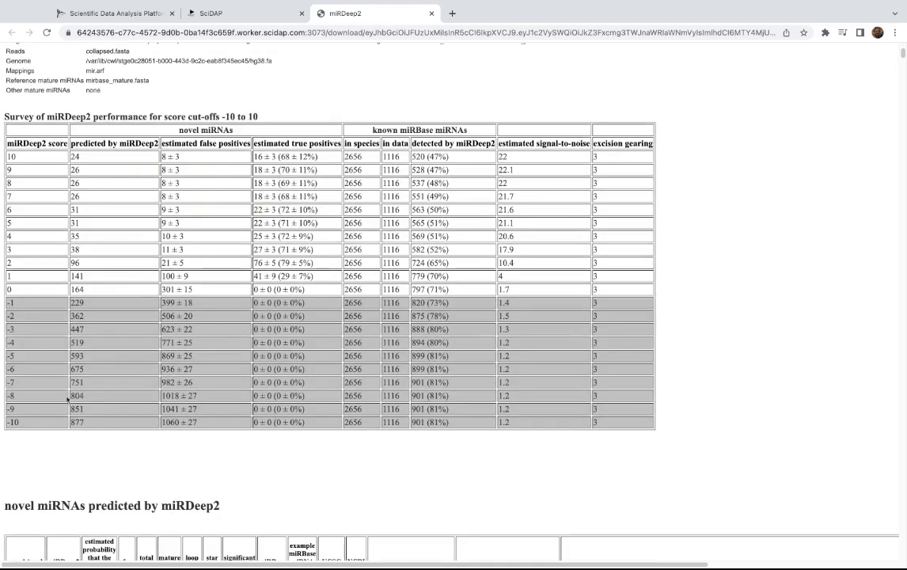
scroll(325, 415, "down", 11)
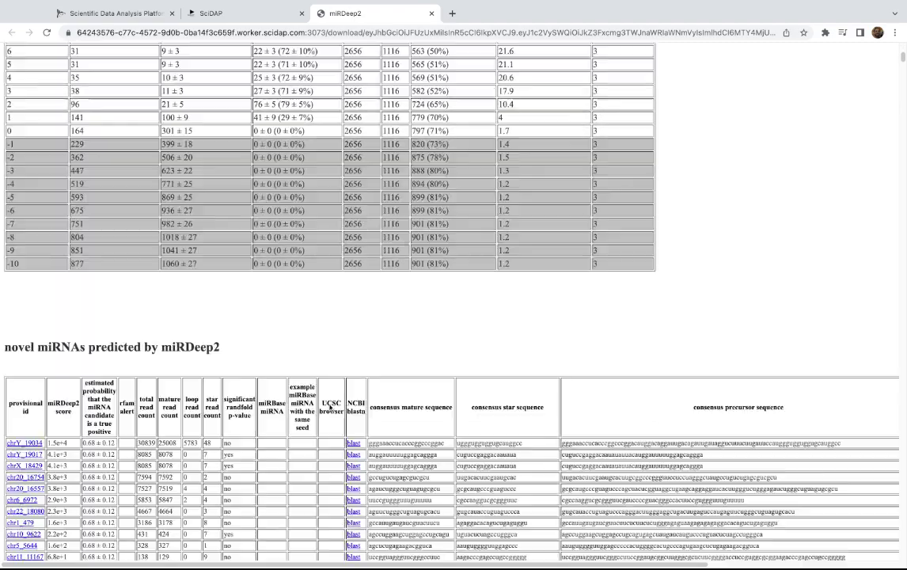
scroll(359, 277, "up", 1)
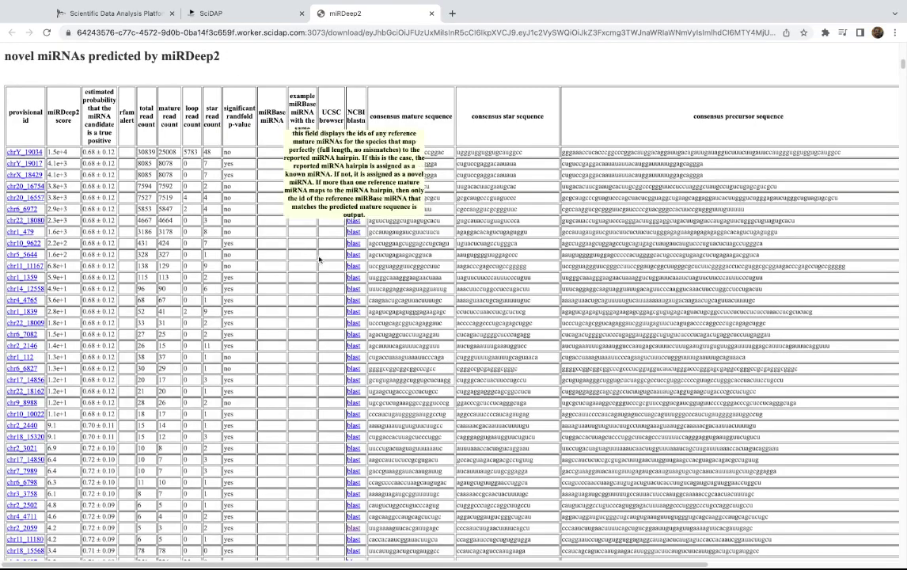
scroll(345, 305, "down", 20)
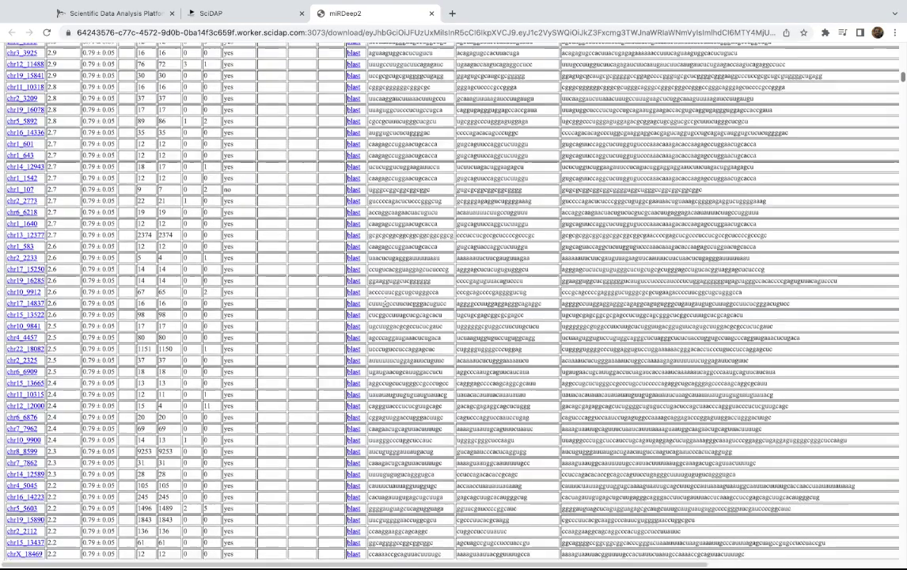
scroll(345, 305, "down", 5)
scroll(238, 261, "up", 8)
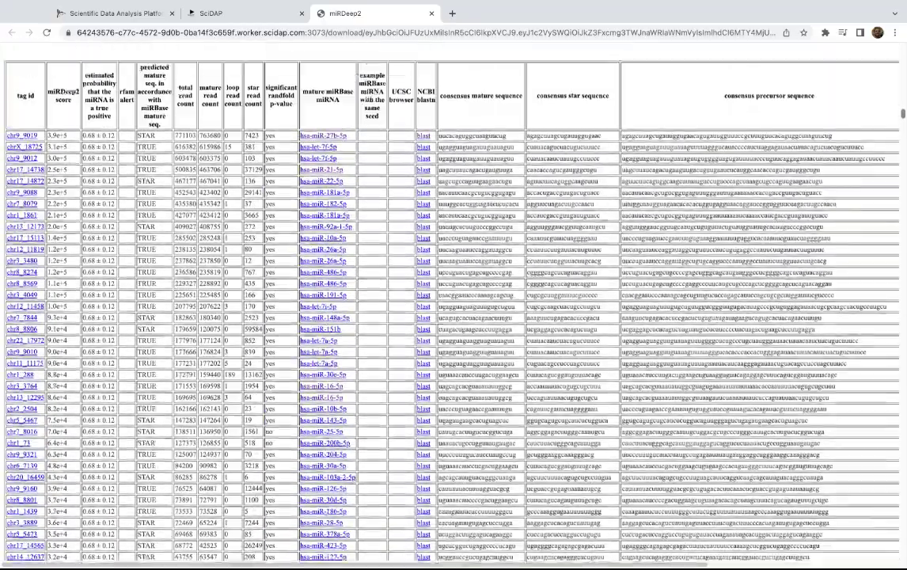
scroll(324, 254, "down", 1)
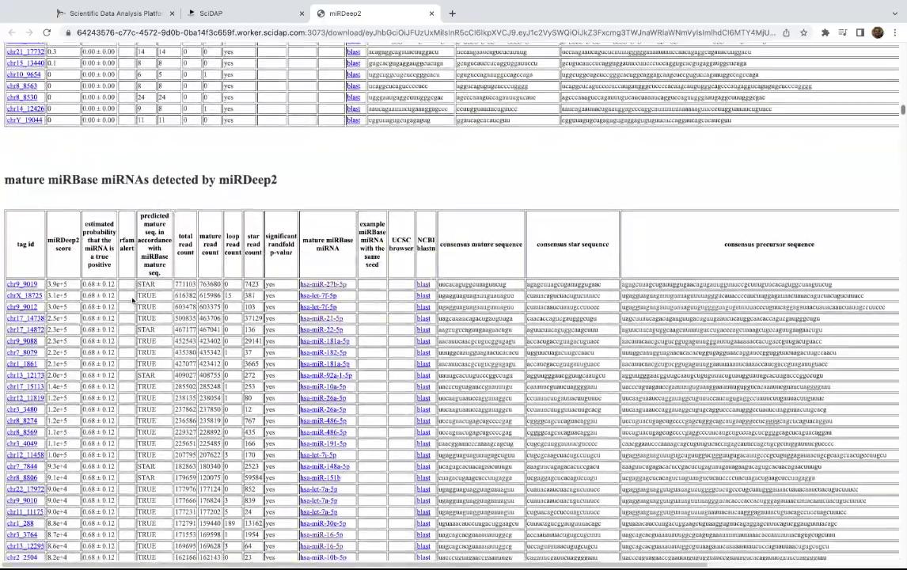
View the chr9_9019 structure PDF from the mature miRBase miRNAs table and run the NCBI blastn search for that entry
left_click(30, 283)
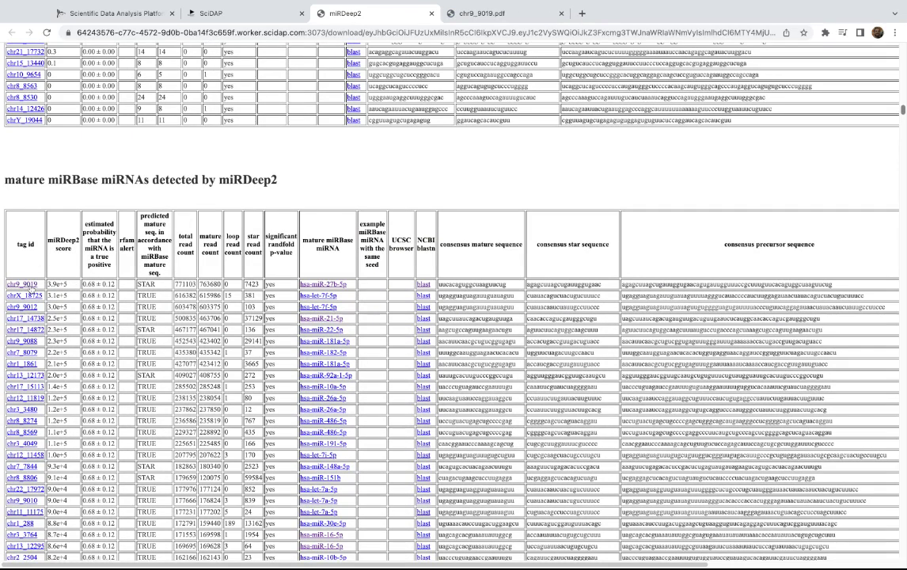
left_click(491, 14)
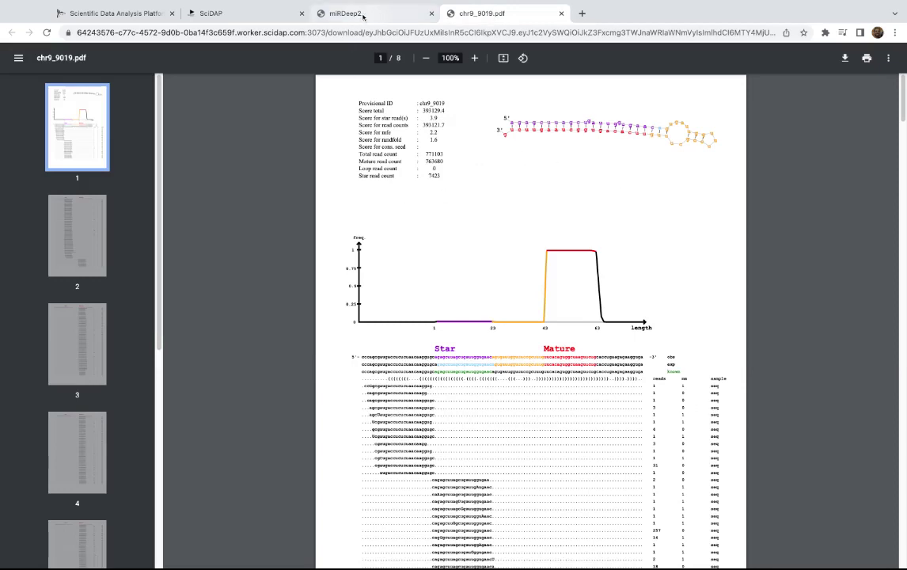
left_click(362, 16)
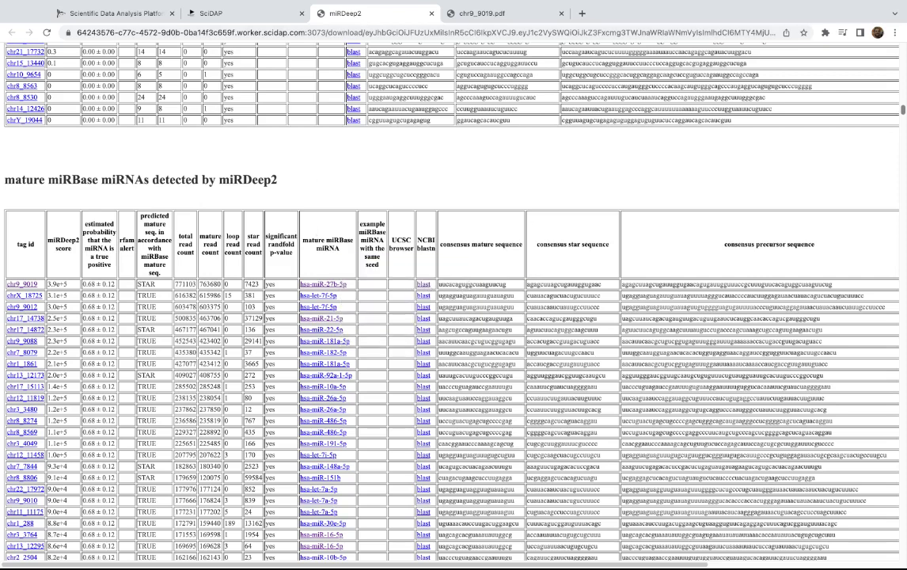
left_click(423, 284)
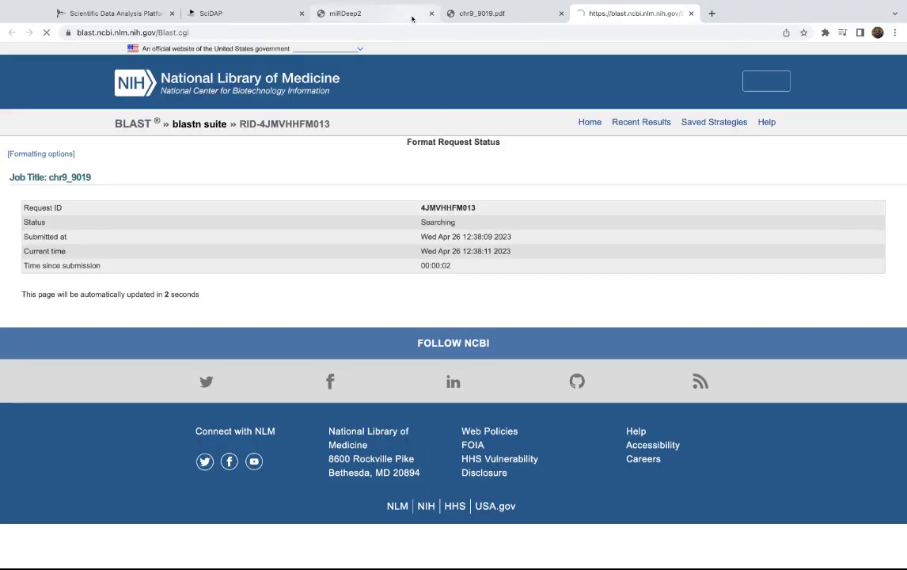
left_click(370, 17)
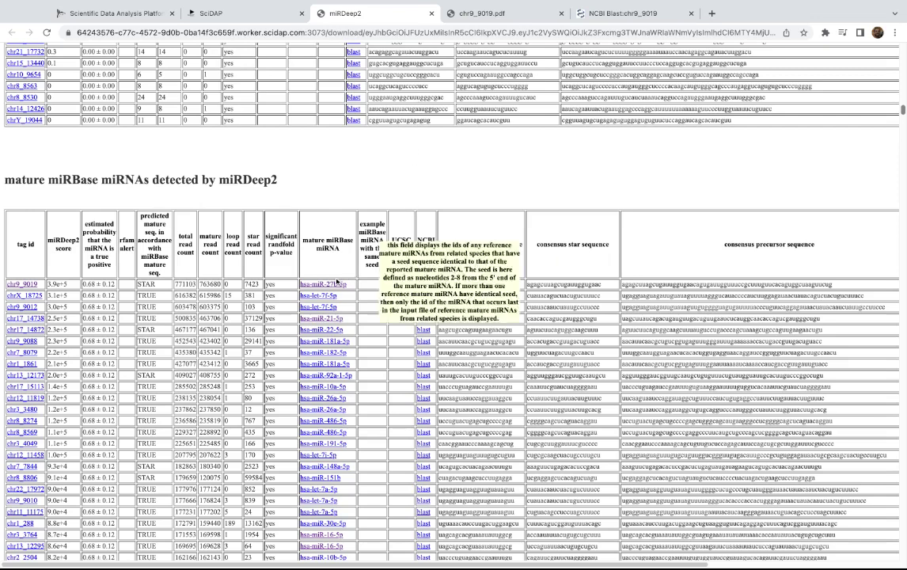
Open the miRBase entry for hsa-miR-27b-5p from the chr9_9019 row and examine its deep sequencing and mature sequence details
left_click(336, 285, "super")
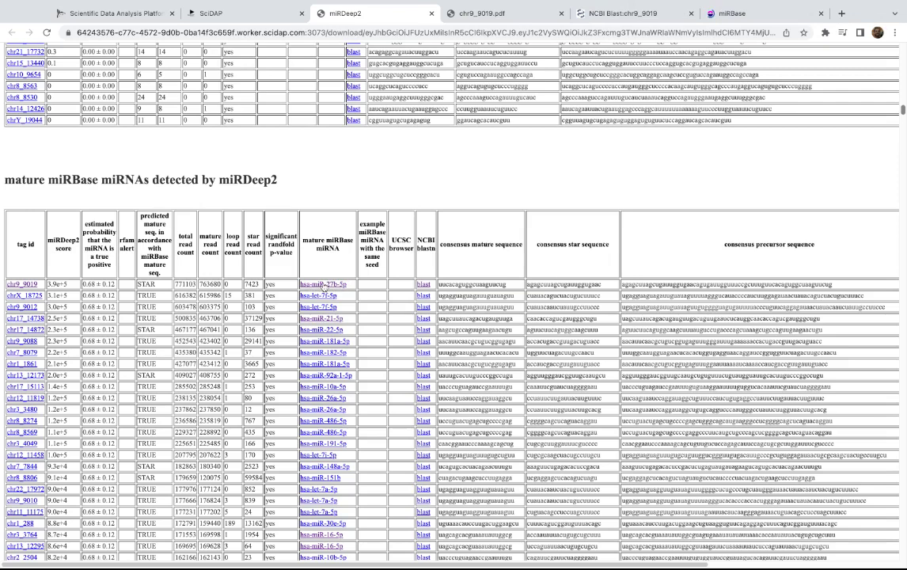
mouse_move(346, 248)
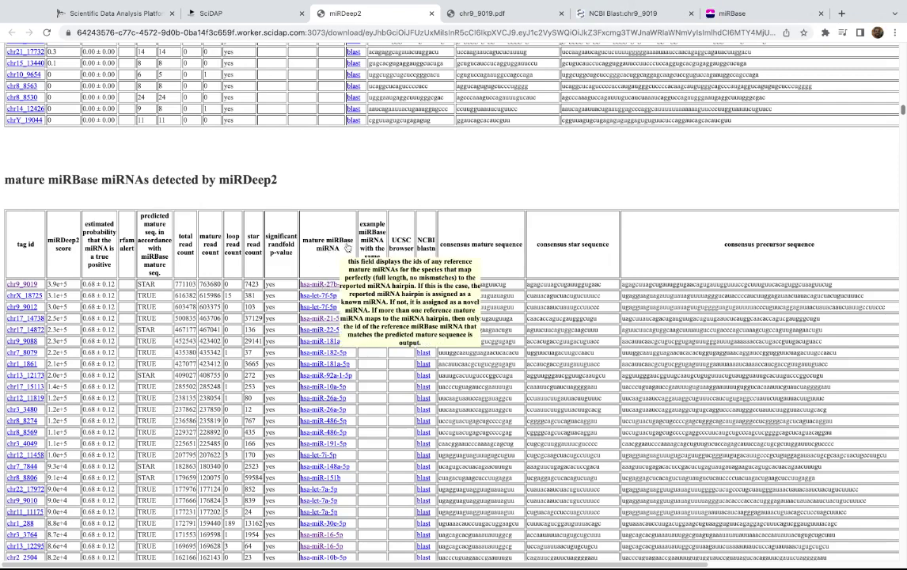
left_click(728, 14)
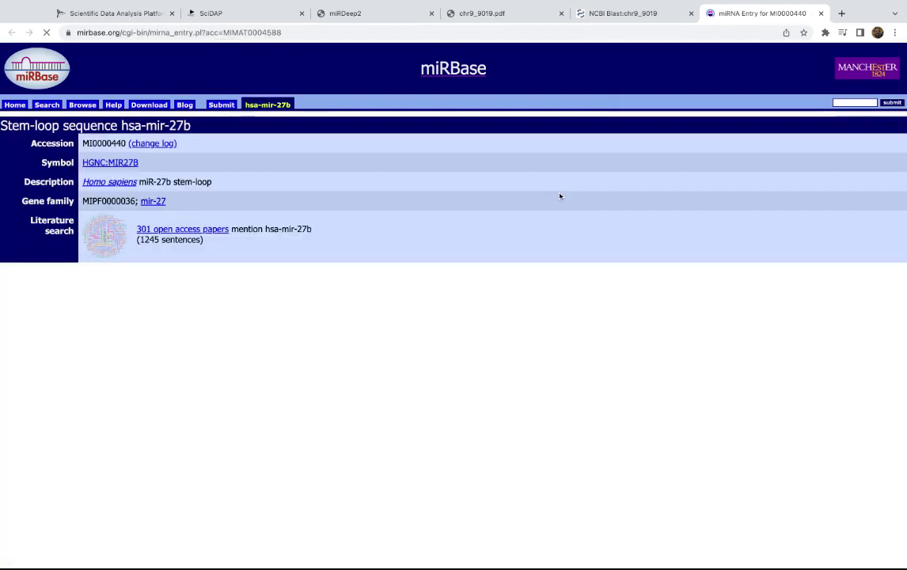
scroll(384, 291, "down", 1)
scroll(430, 327, "down", 4)
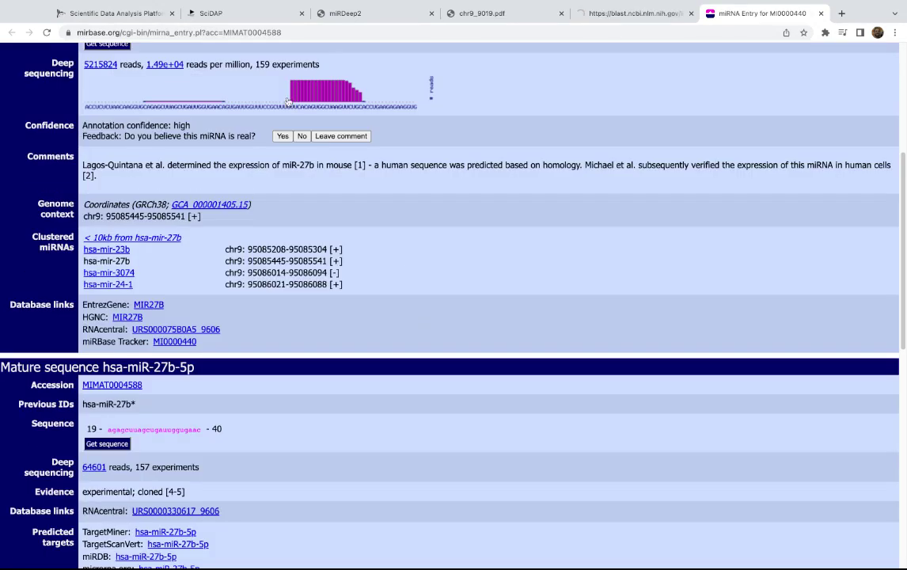
Return to the SciDAP sample and examine its QC plots for base frequency, FASTQ quality and Preseq estimates
left_click(204, 13)
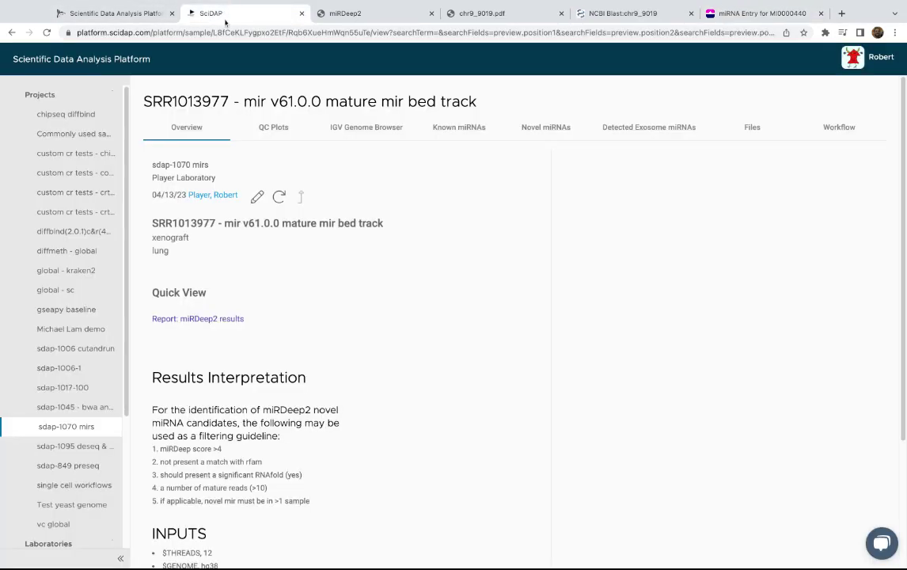
left_click(277, 128)
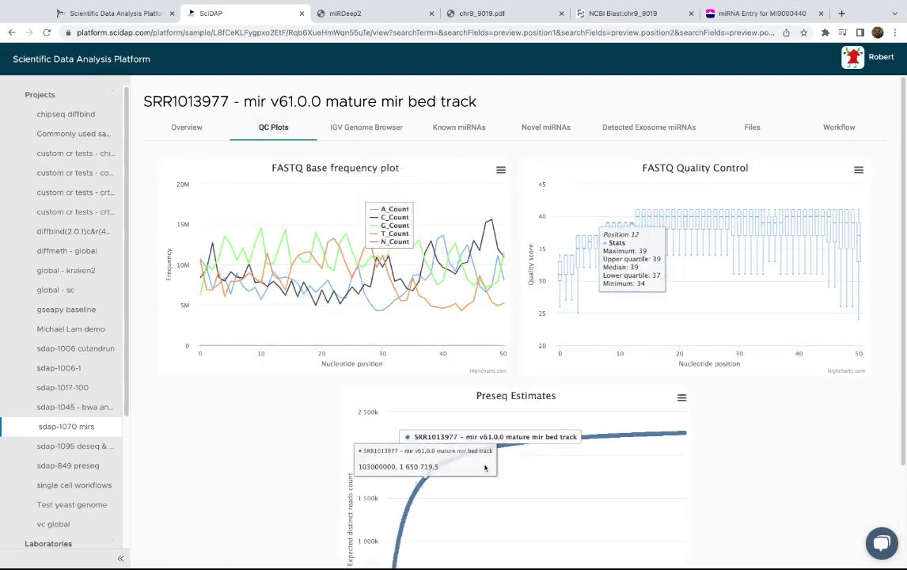
scroll(500, 470, "down", 2)
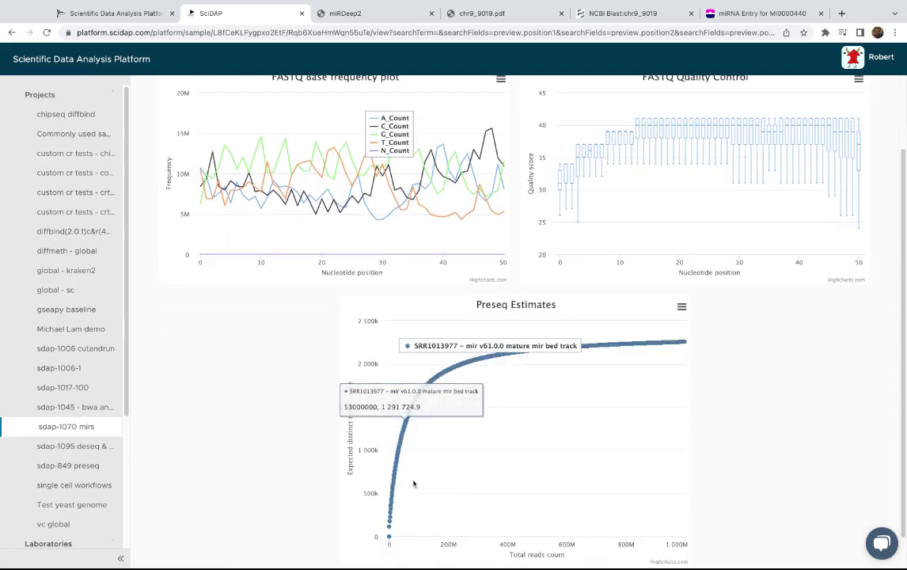
scroll(456, 233, "up", 2)
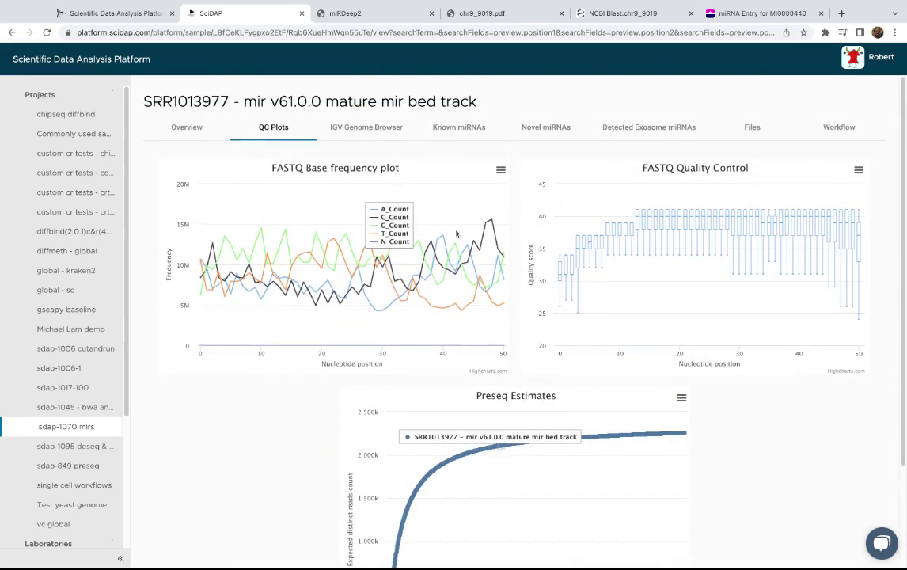
Review the sample's IGV genome tracks and its tables of known, novel and detected exosome miRNAs
left_click(381, 131)
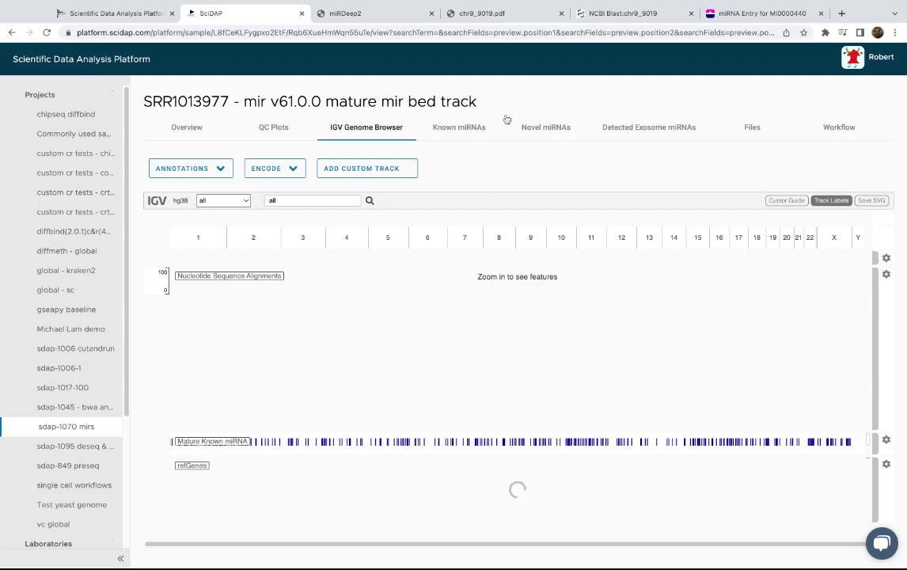
left_click(464, 130)
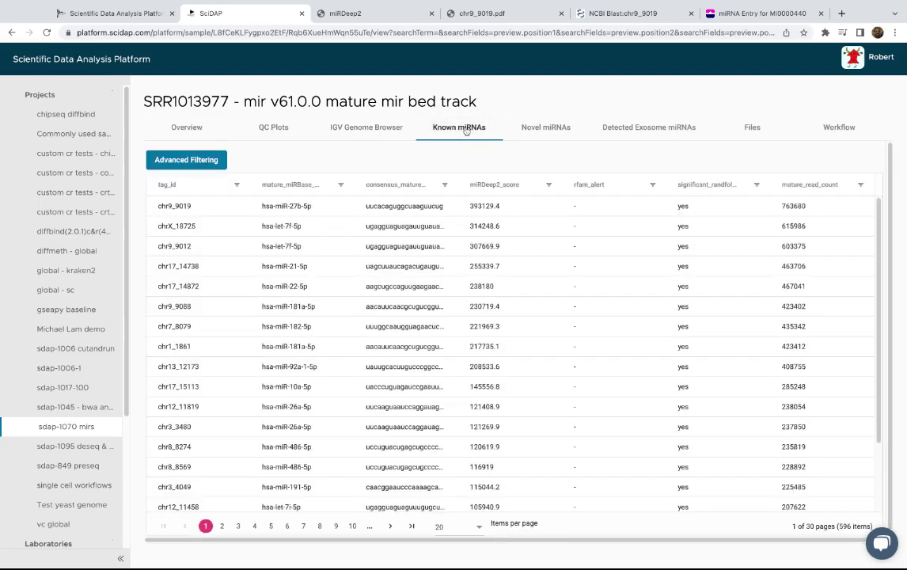
left_click(552, 130)
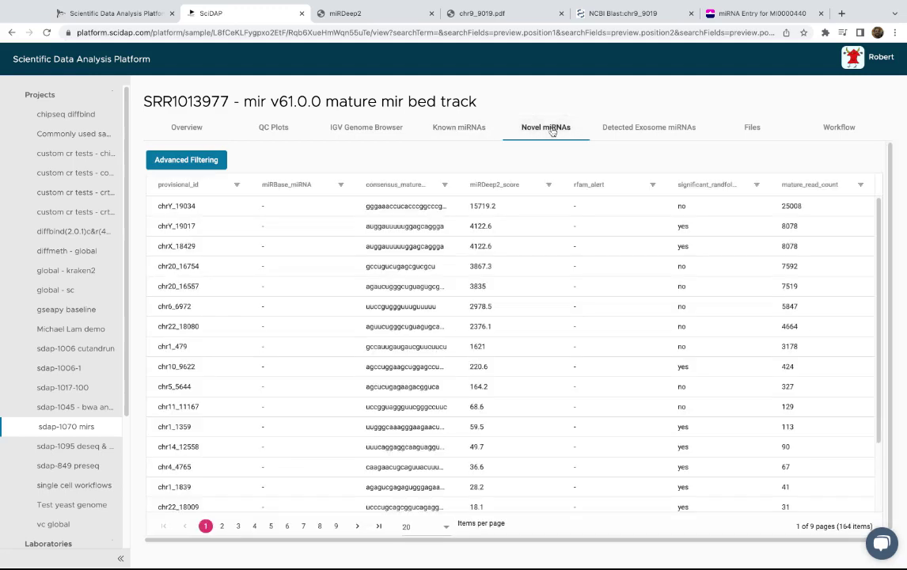
left_click(636, 130)
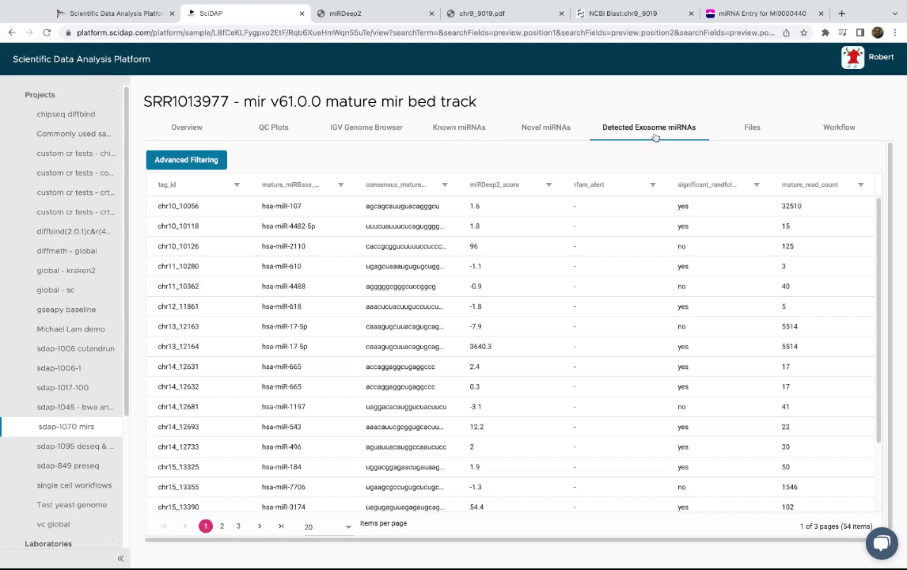
Look through the complete list of the sample's output files
left_click(753, 129)
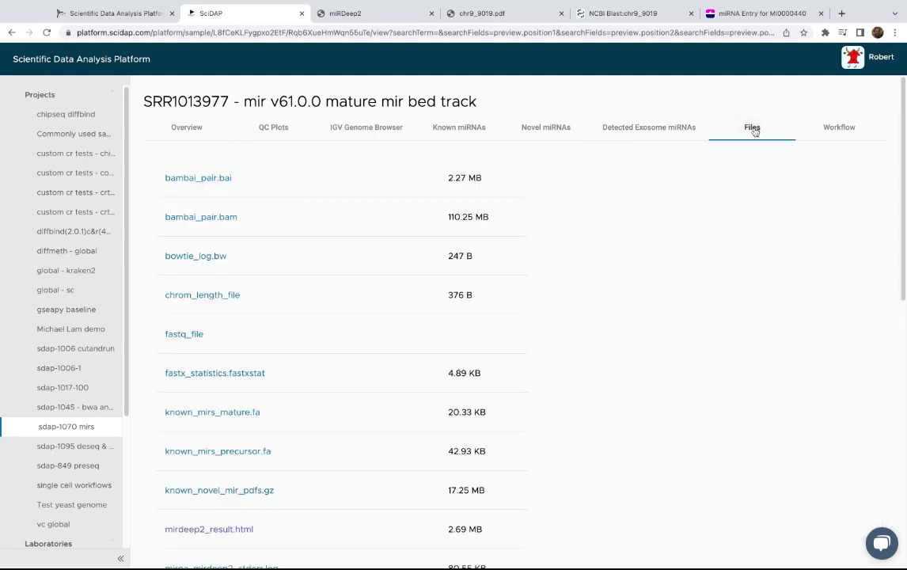
scroll(546, 232, "down", 6)
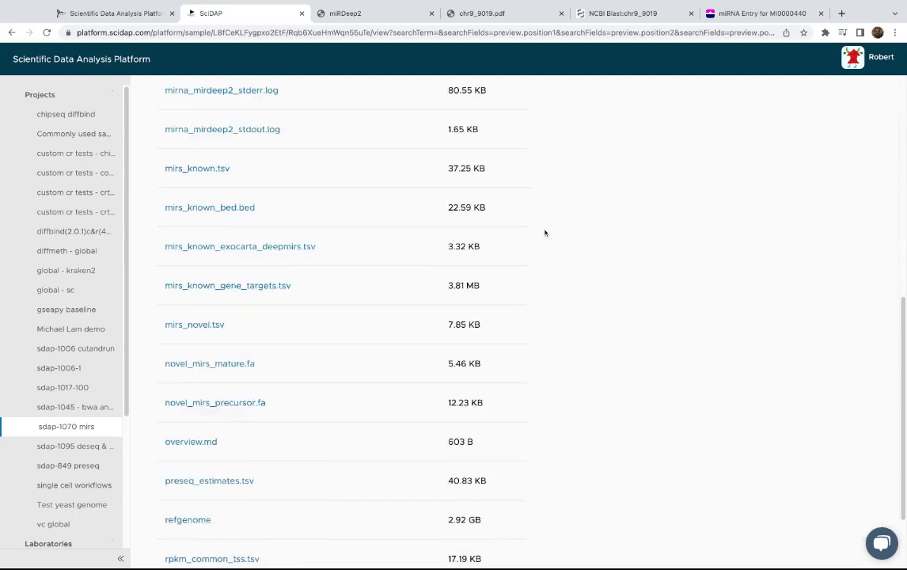
scroll(556, 269, "up", 6)
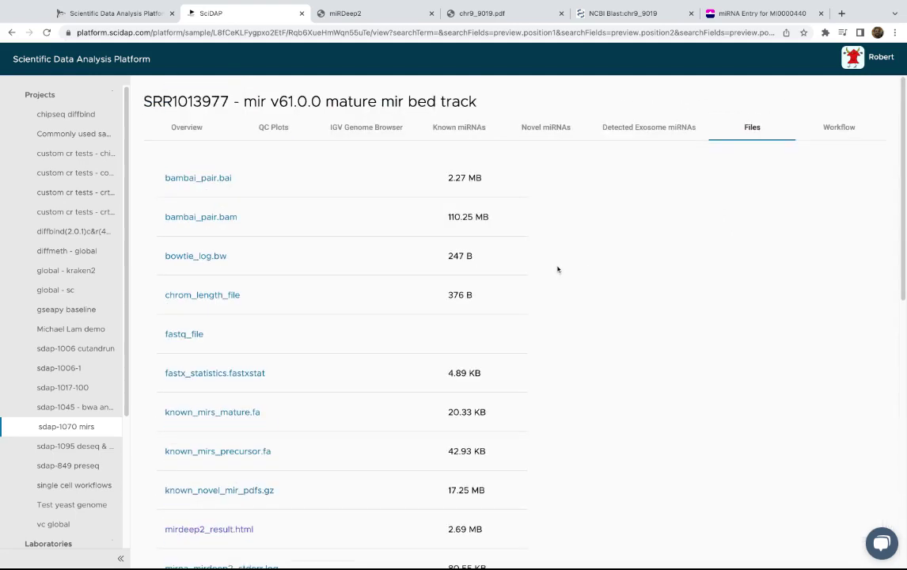